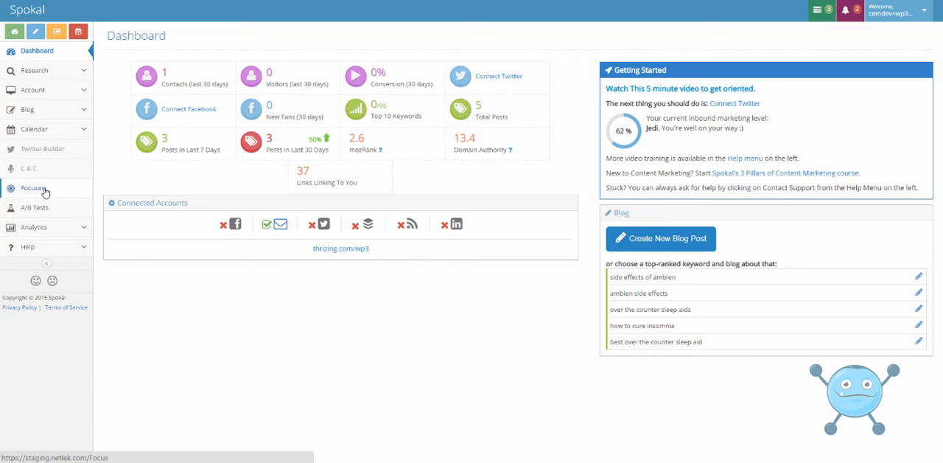
- View the list of focuses, and open the list of existing blog posts
click(37, 192)
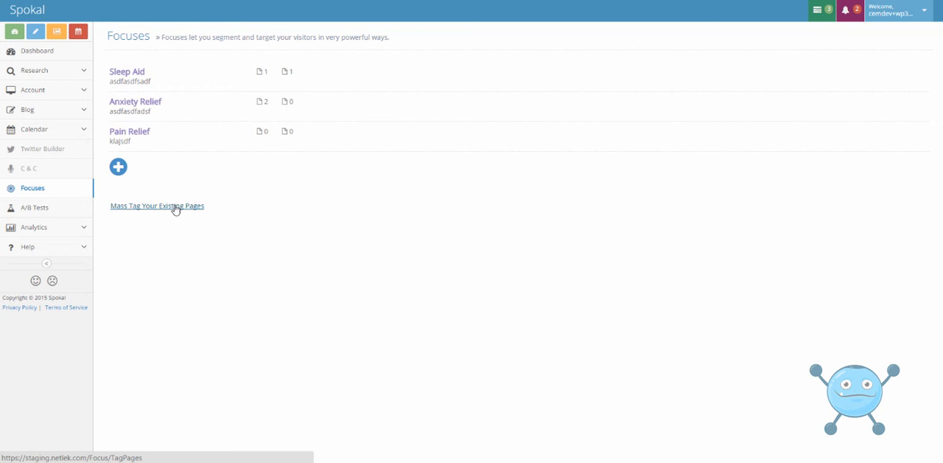
click(52, 92)
click(42, 95)
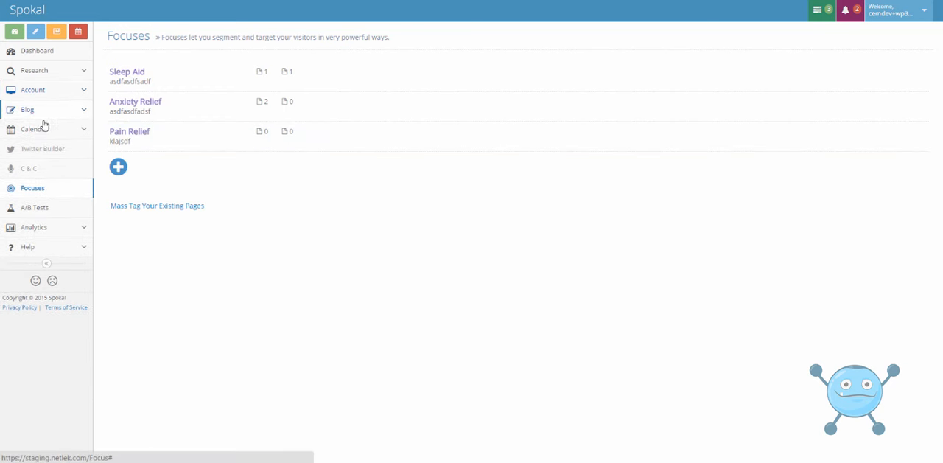
click(41, 111)
click(36, 145)
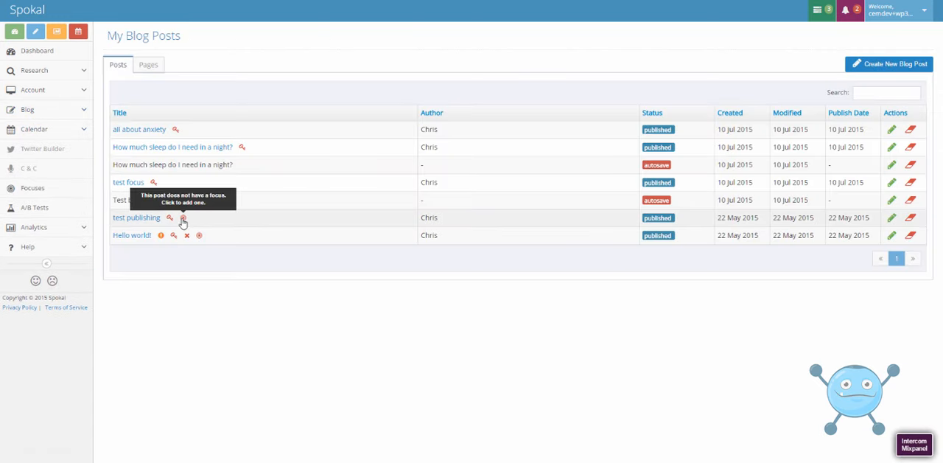
- Assign the Anxiety Relief focus to the "test publishing" post and save the change
click(182, 220)
click(397, 102)
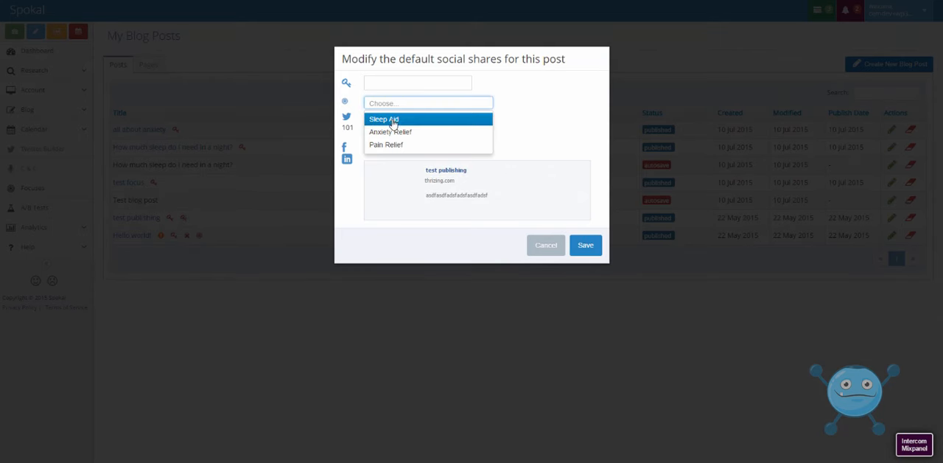
click(391, 131)
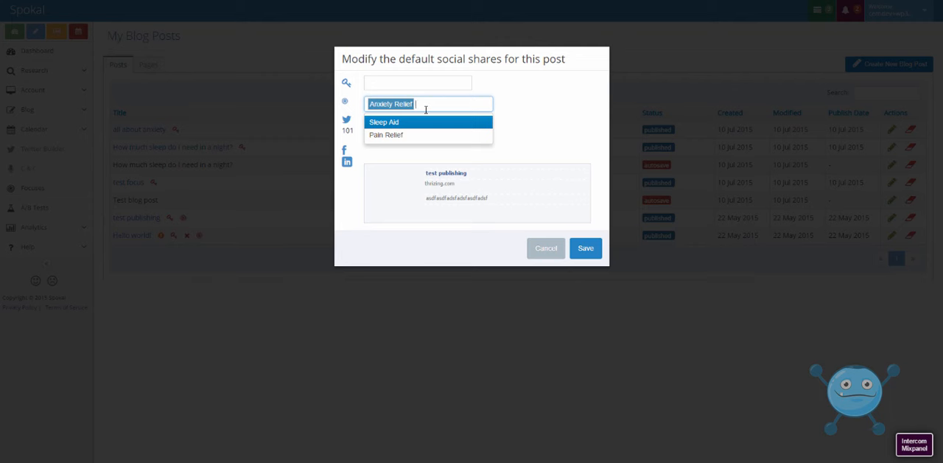
click(382, 123)
key(BackSpace)
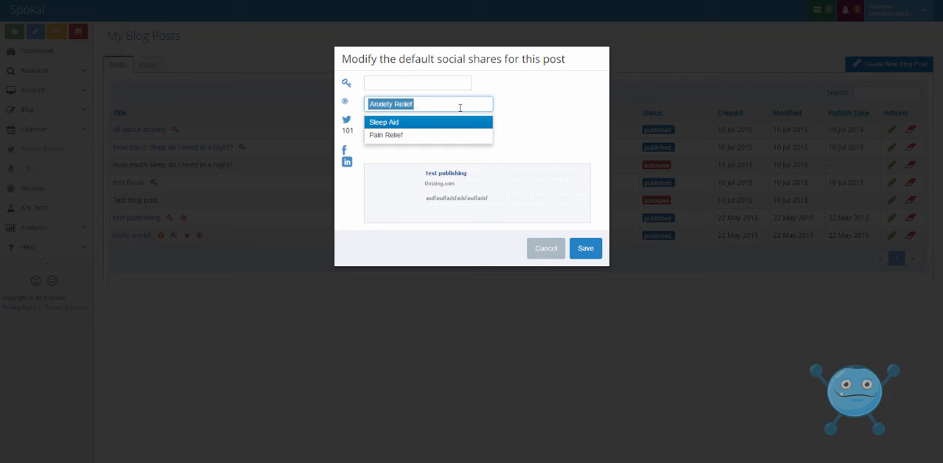
click(585, 249)
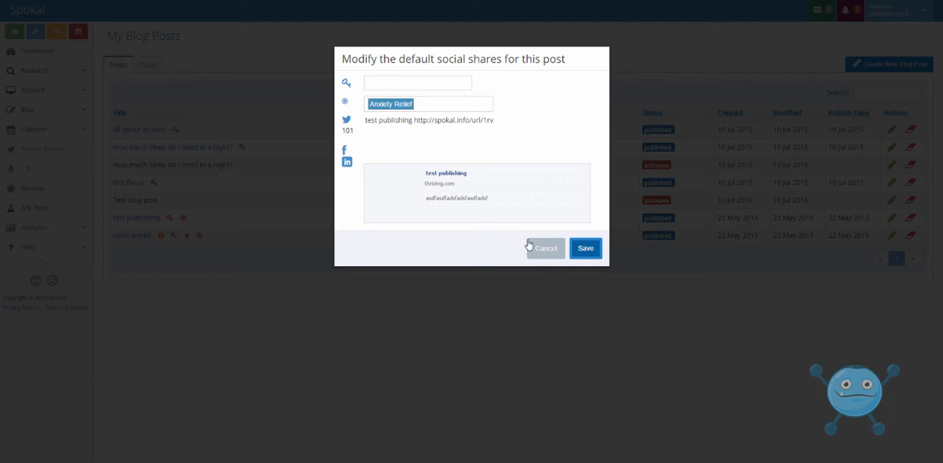
click(214, 254)
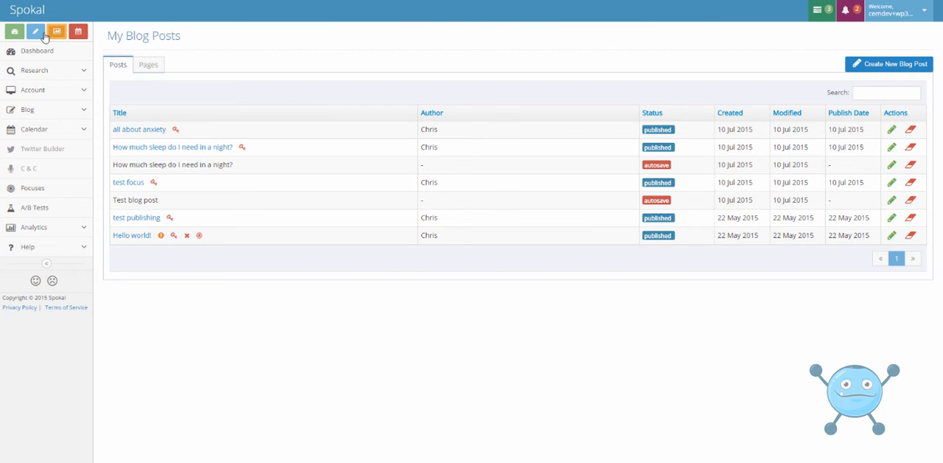
- Create a new blog post titled "how to get a good night's sleep" with the body text "asdfadsfasdfadsfsdf"
click(37, 32)
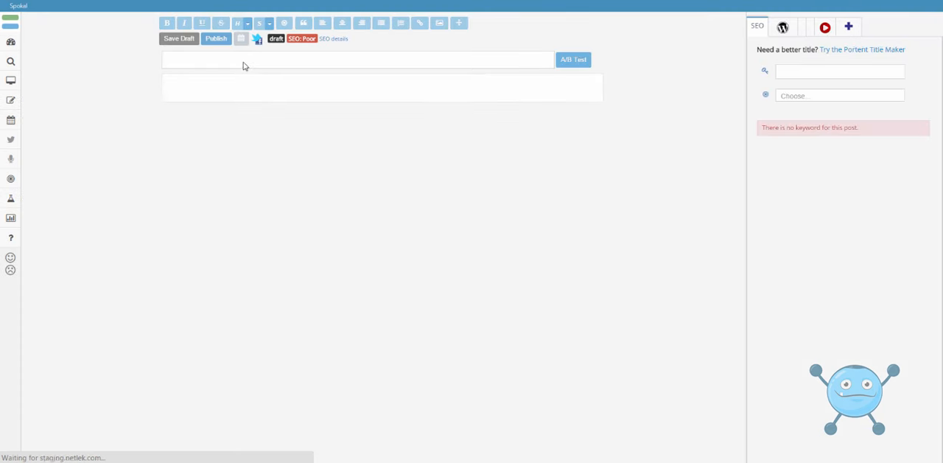
click(246, 61)
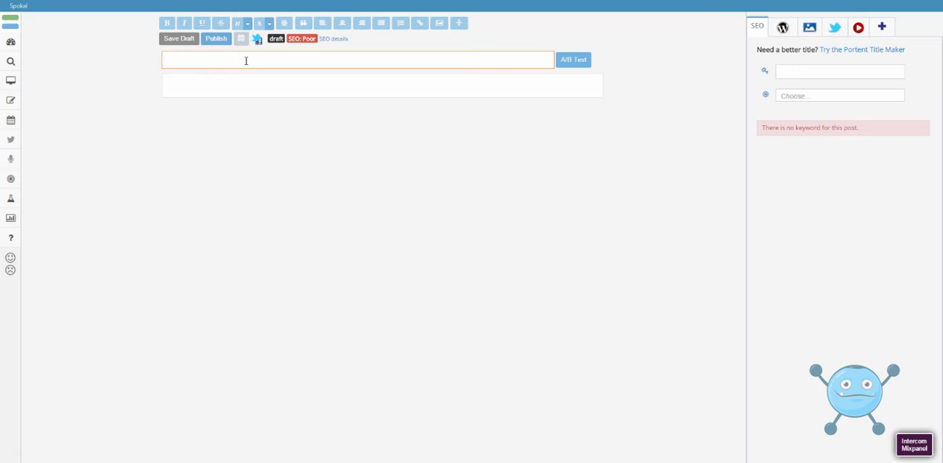
text(how to get a good night's sleept)
key(BackSpace)
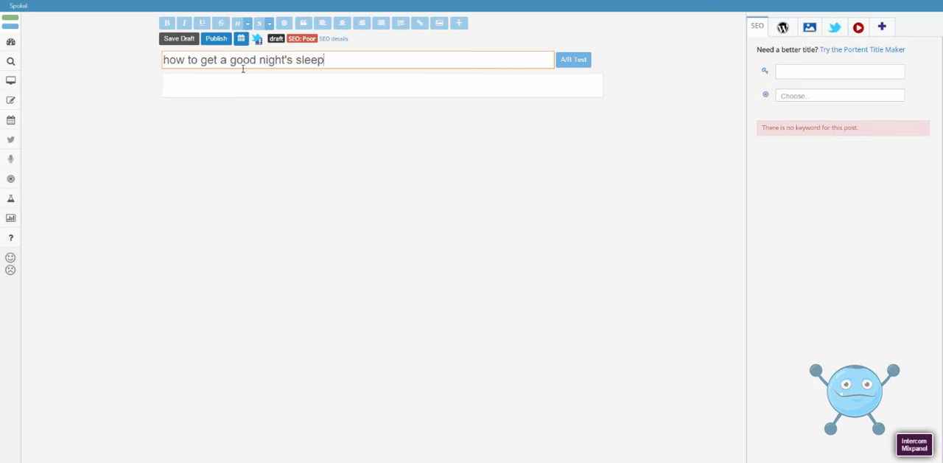
- Set the new post's focus to Sleep Aid and publish it
click(813, 95)
click(802, 114)
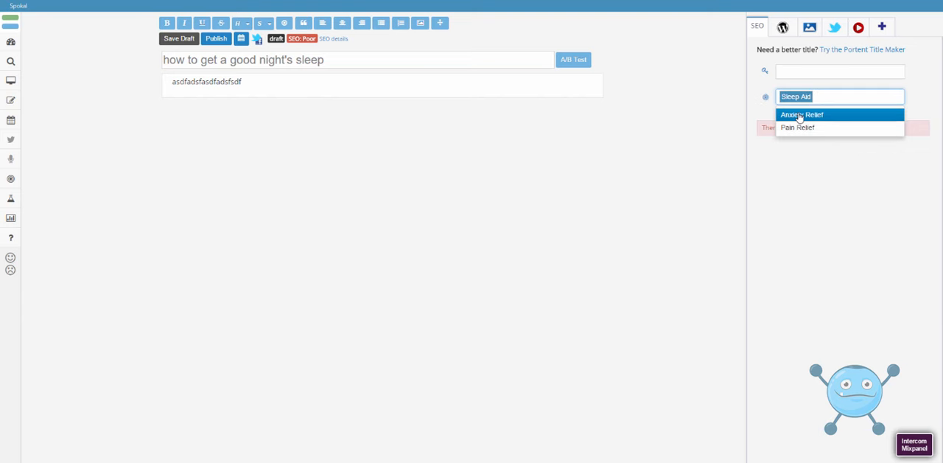
click(823, 166)
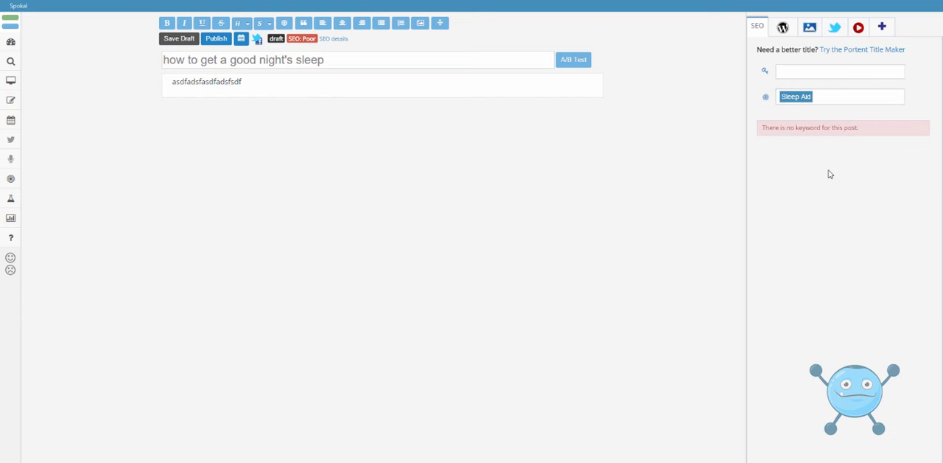
click(216, 39)
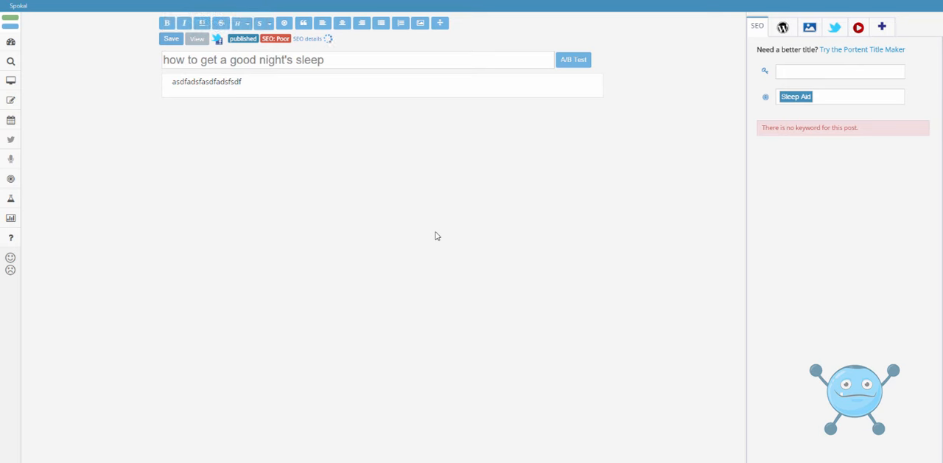
- View the published post on the website and register through its signup box with the visitor's e-mail address
click(196, 41)
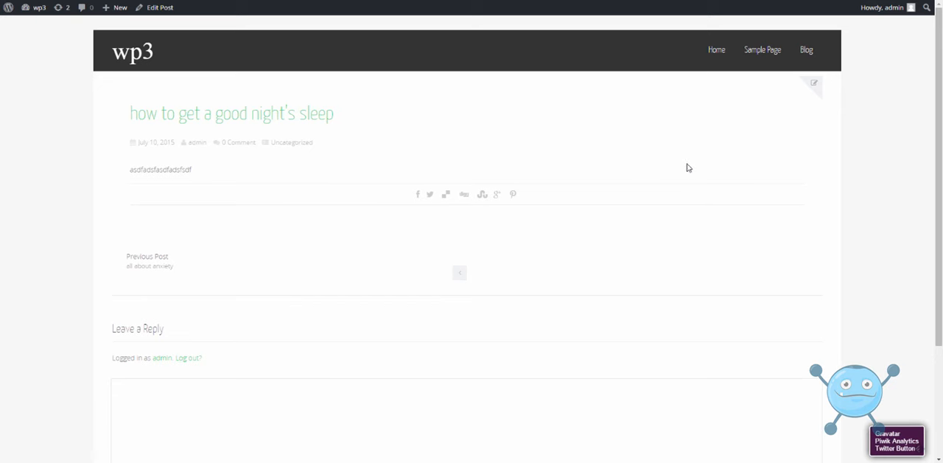
scroll(737, 177, down, 2)
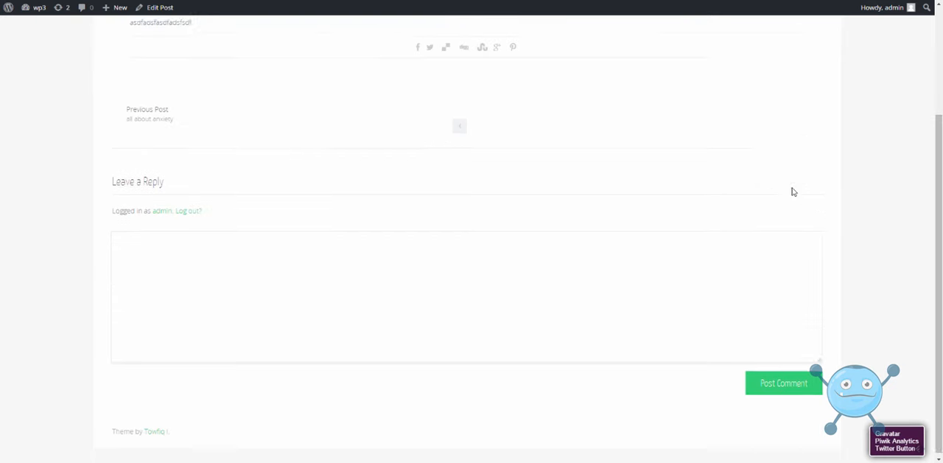
click(822, 403)
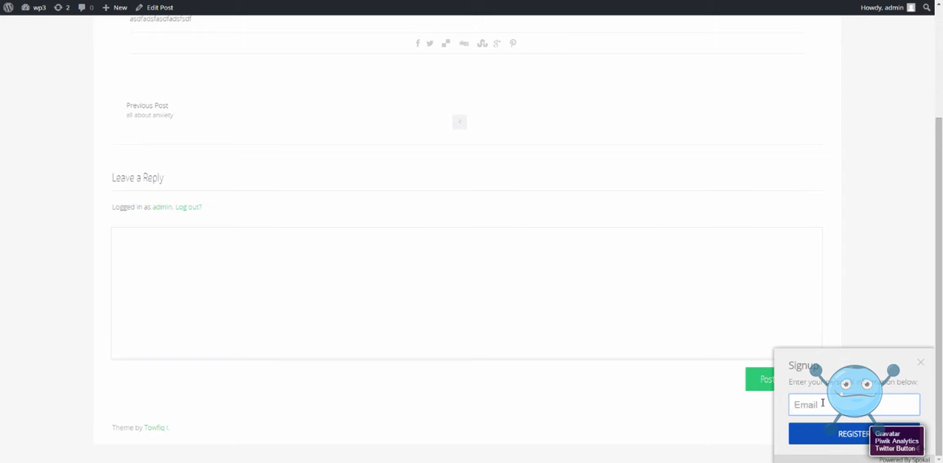
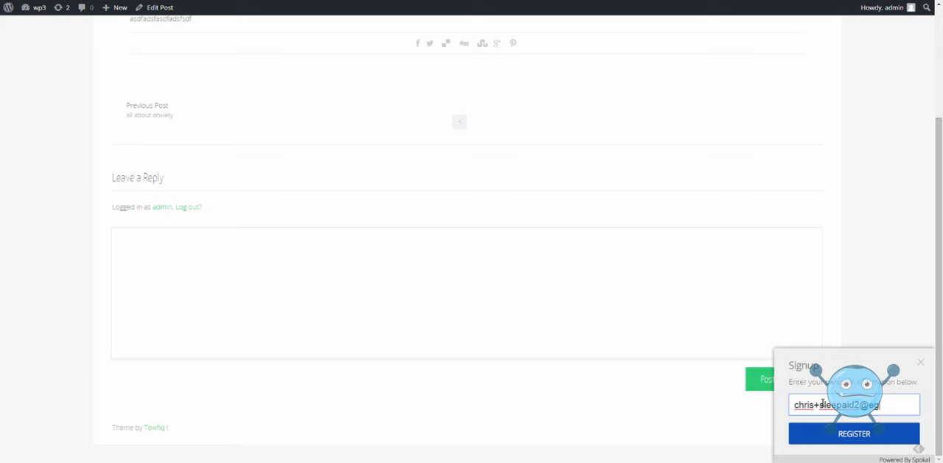
click(826, 436)
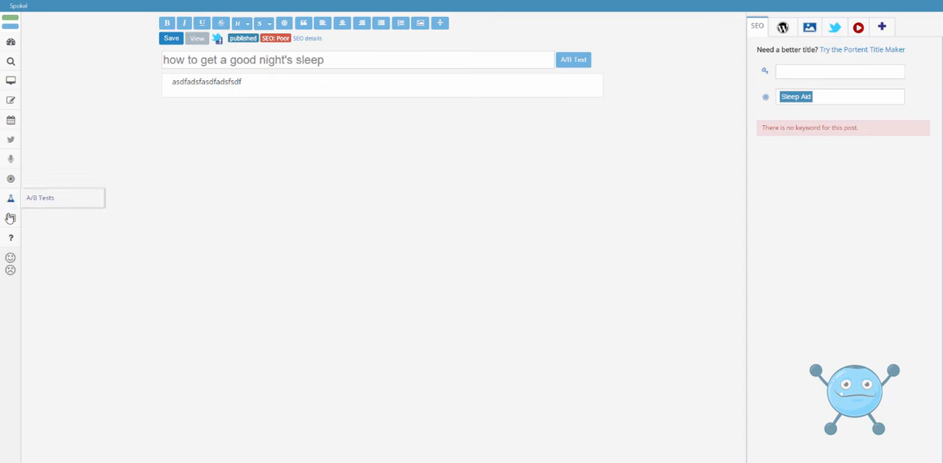
- Open the newly registered contact's details in Spokal and examine the chart of the contact's focus interests
mouse_move(10, 218)
click(46, 254)
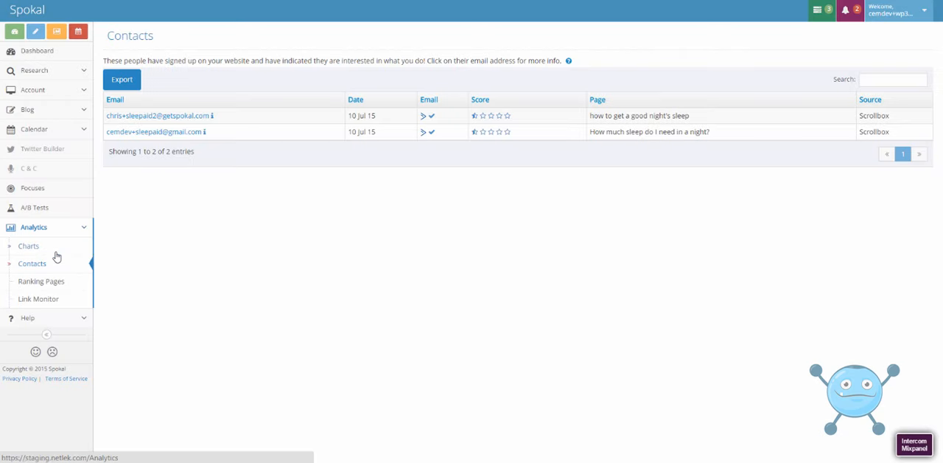
click(174, 118)
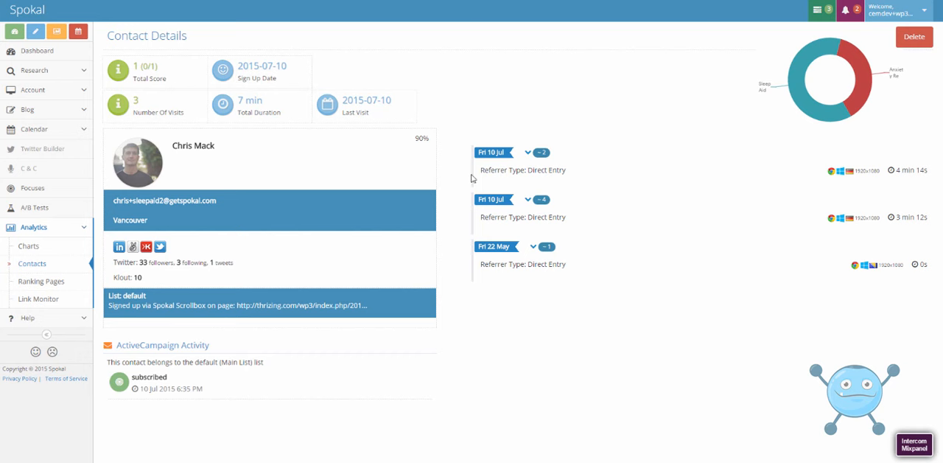
mouse_move(818, 109)
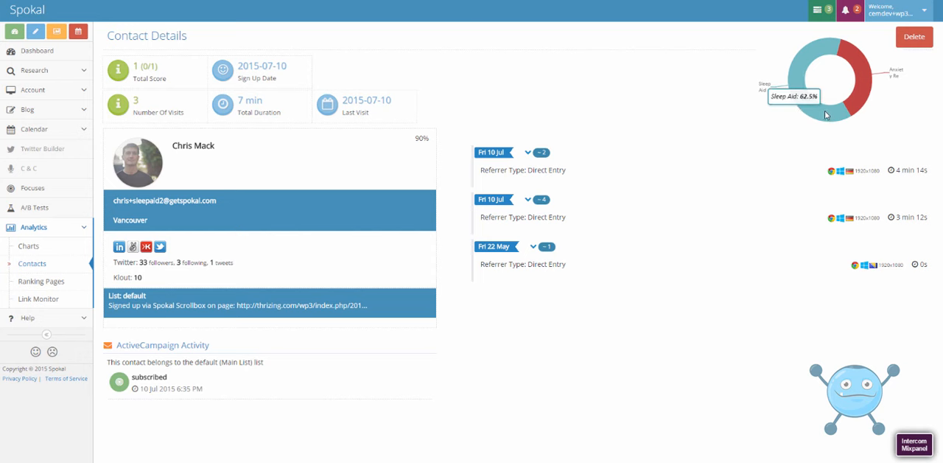
mouse_move(856, 101)
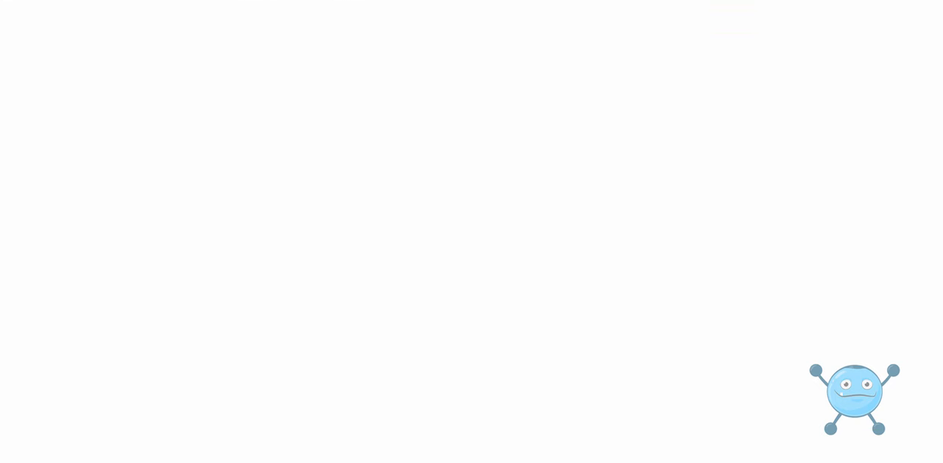
- Switch to ActiveCampaign at activecampaign.com and open the "asdfasdf" automation
text(act)
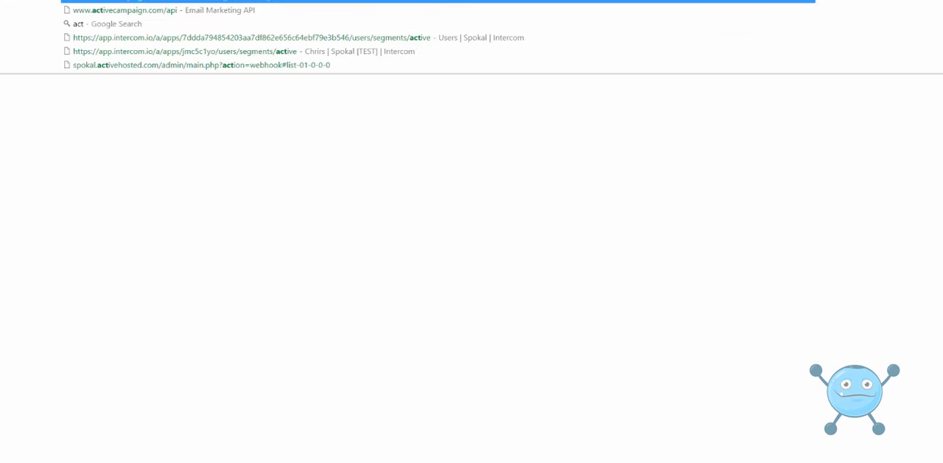
text(ivecampaign.com)
key(Return)
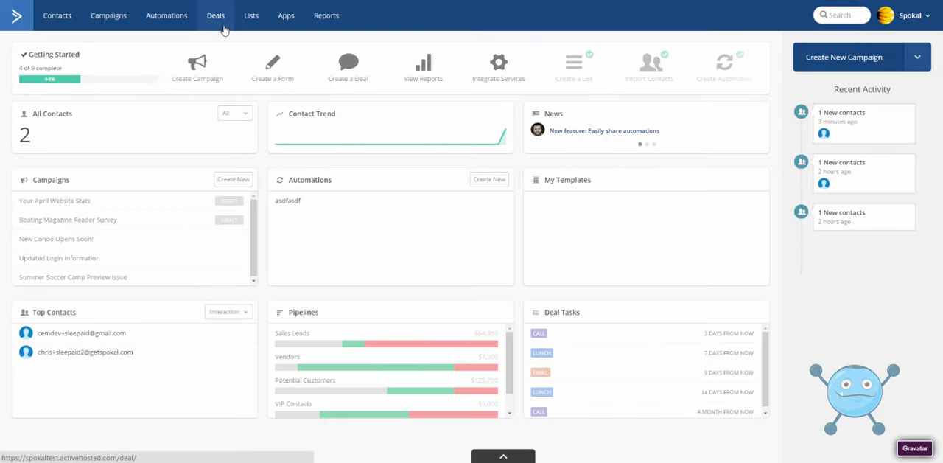
click(165, 23)
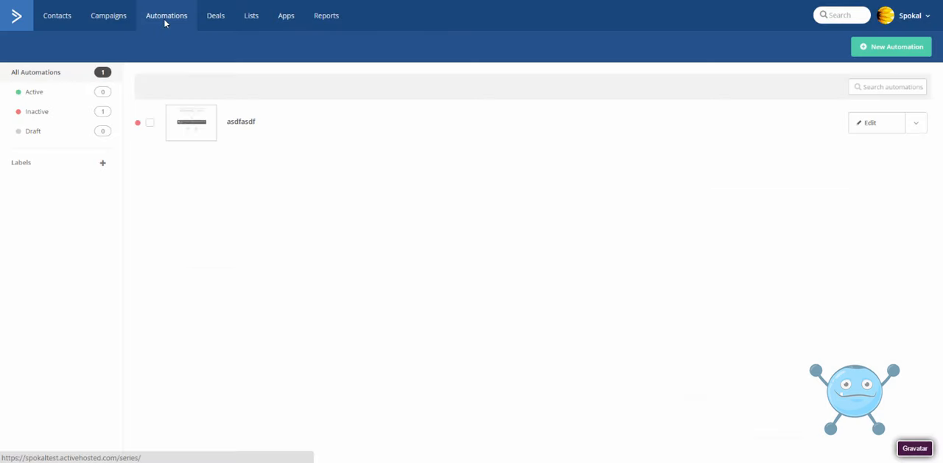
click(240, 123)
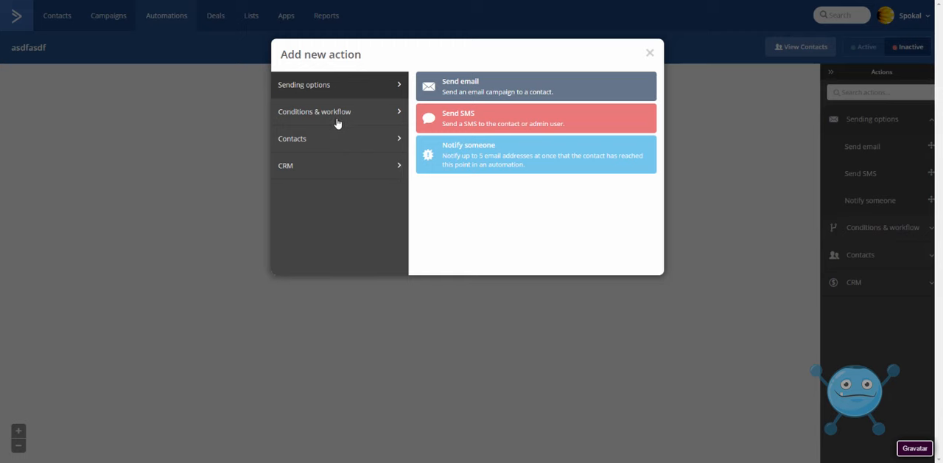
- Add an If / Else action to the automation with the condition that the tag Sleep Aid exists
click(339, 118)
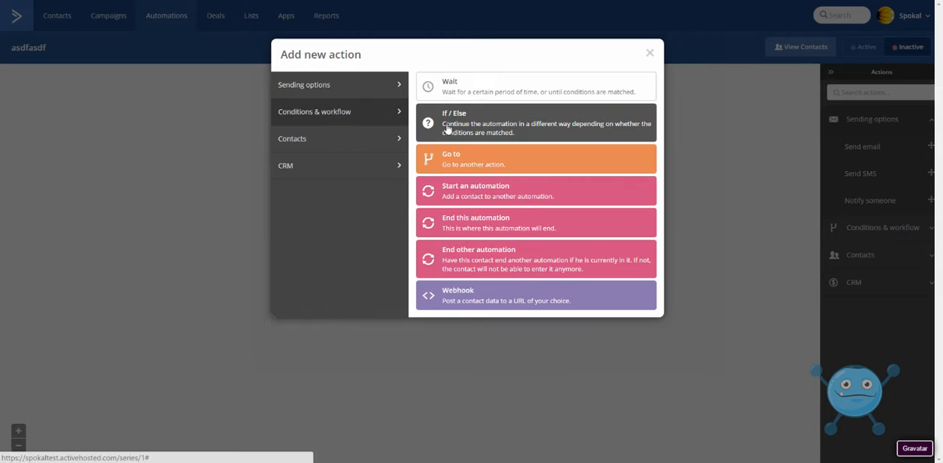
click(464, 126)
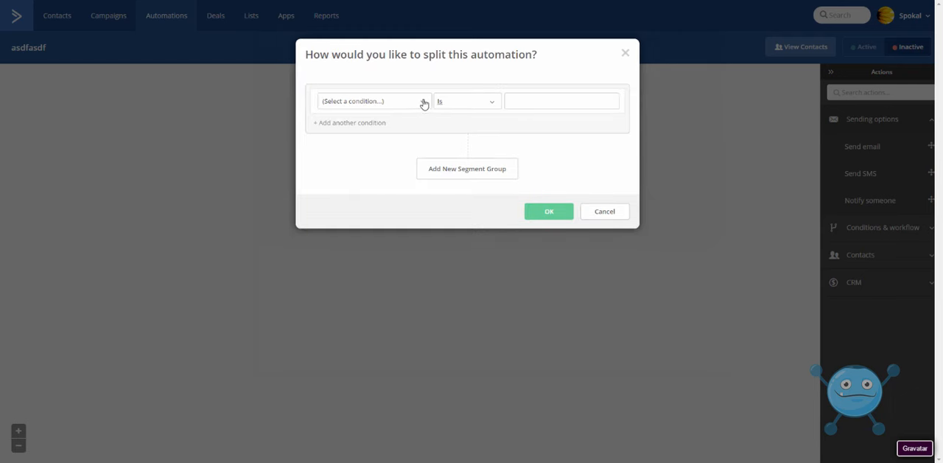
click(420, 101)
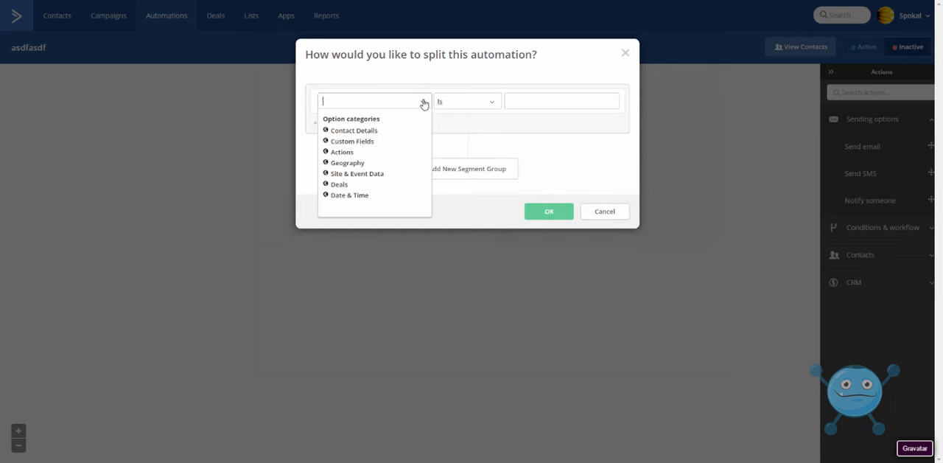
click(356, 132)
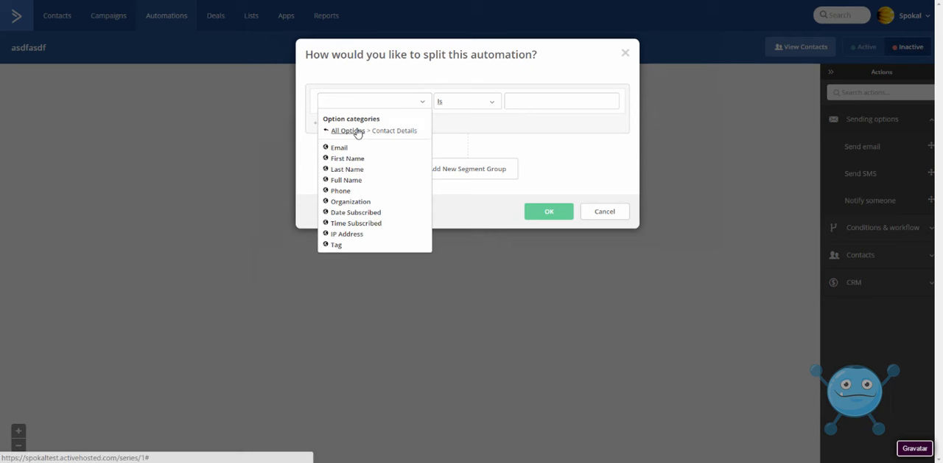
click(336, 244)
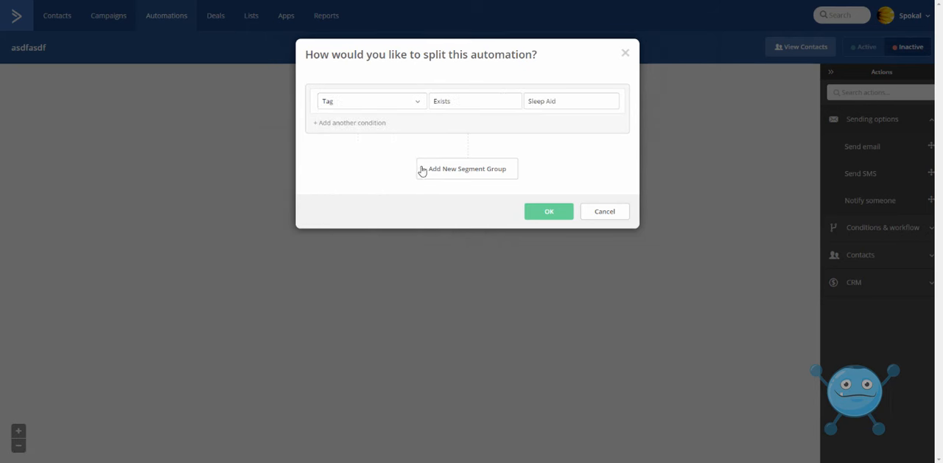
click(558, 101)
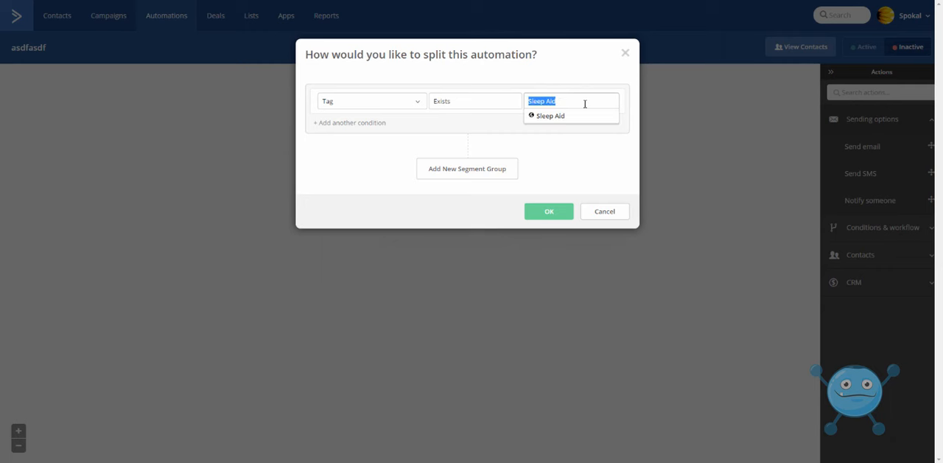
click(549, 213)
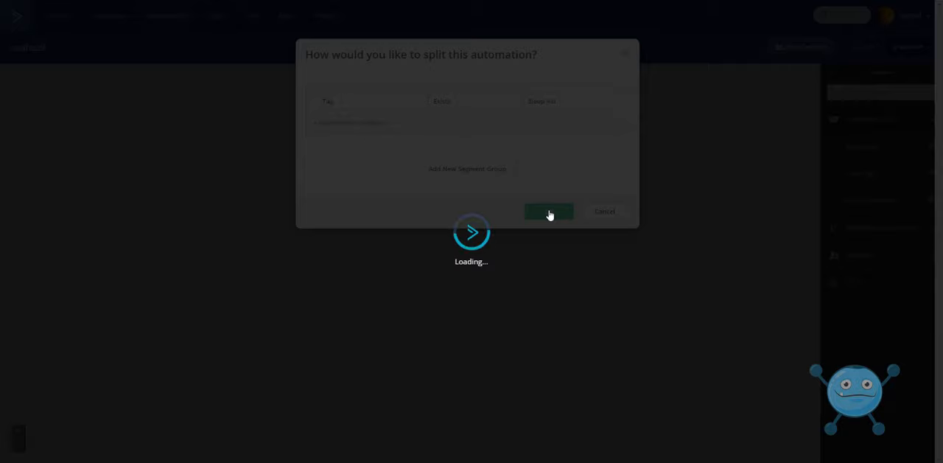